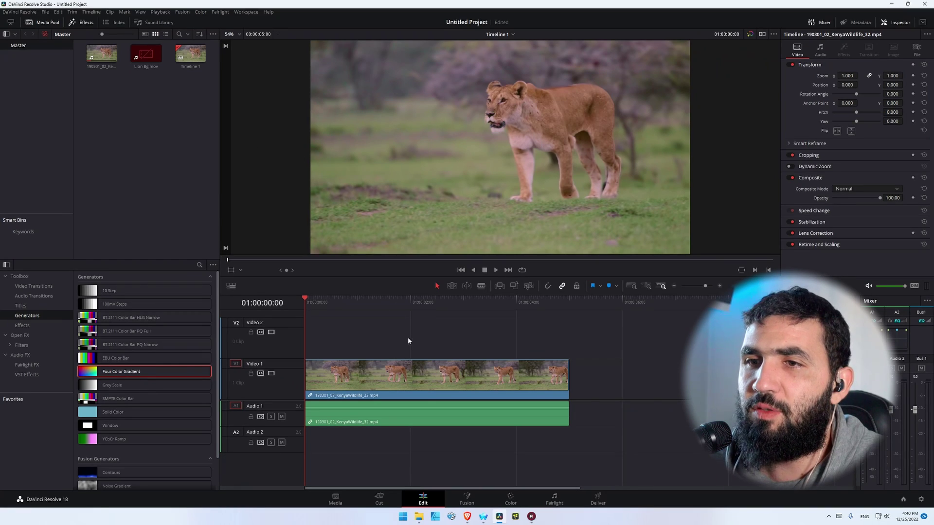
Step: Play about two seconds of the lioness clip on the timeline, then stop
{"action": "key", "text": "space"}
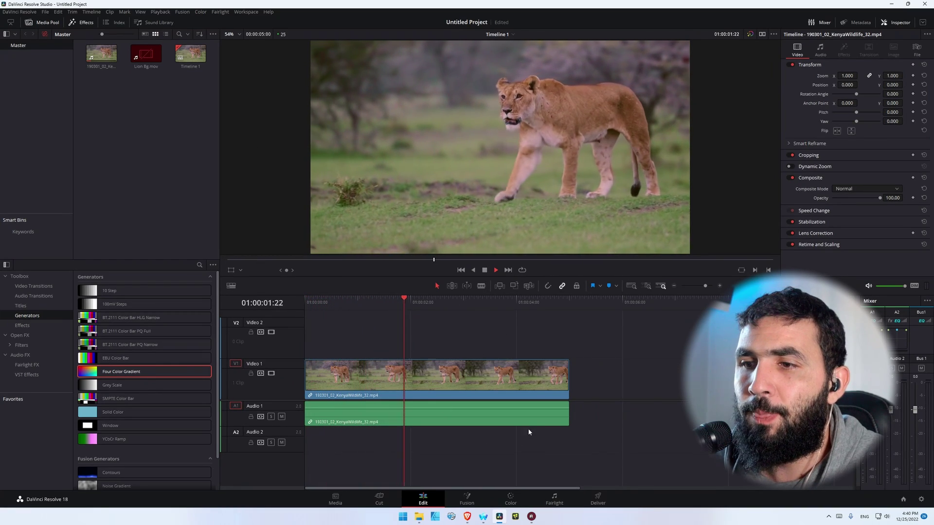
{"action": "key", "text": "space"}
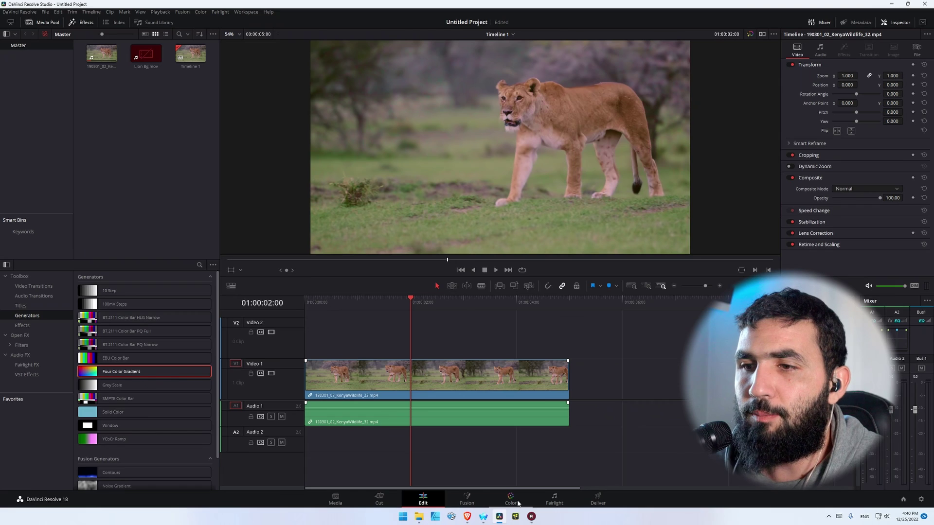
Step: On the Color page, paint a Magic Mask stroke on the lioness and track it through the clip
{"action": "left_click", "coordinate": [511, 499]}
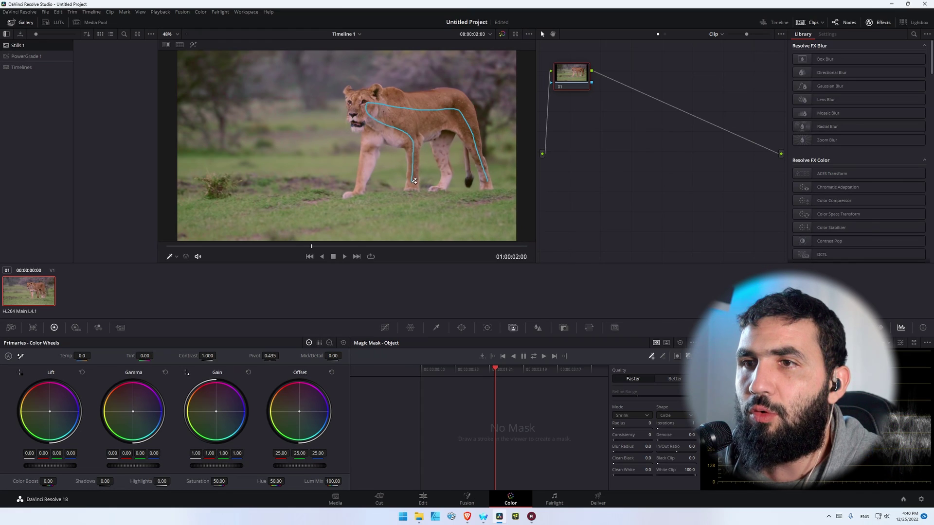
{"action": "left_click_drag", "start_coordinate": [414, 181], "coordinate": [413, 182]}
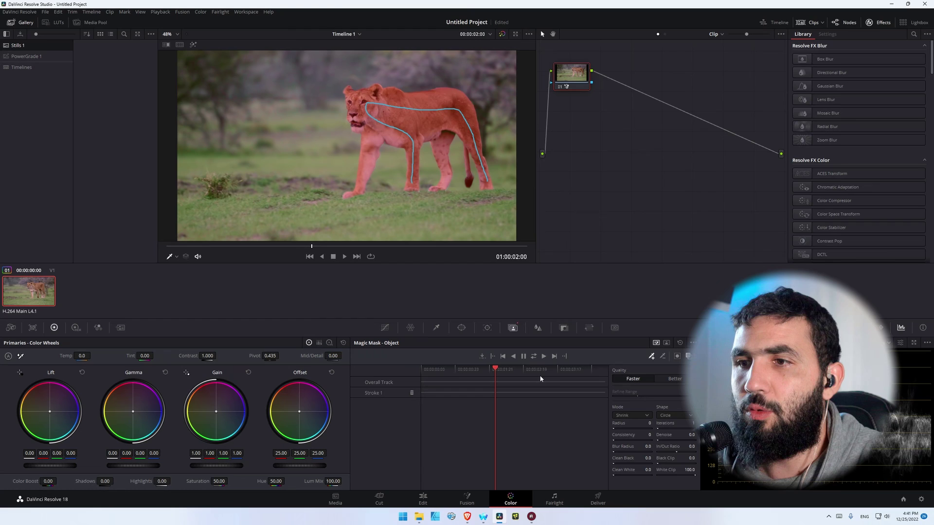
{"action": "left_click", "coordinate": [534, 356]}
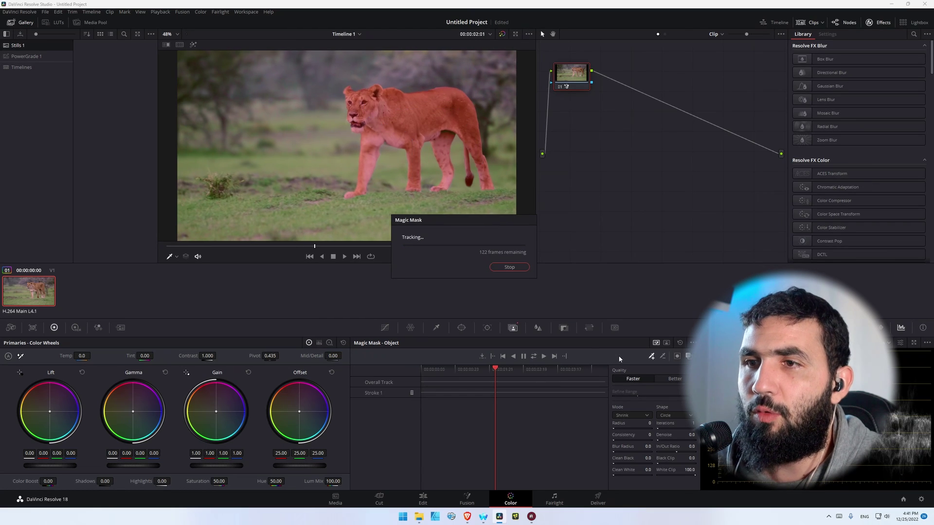
Step: Add an alpha output to the node graph, then return to the Edit timeline near the clip start
{"action": "right_click", "coordinate": [607, 121]}
{"action": "left_click", "coordinate": [634, 149]}
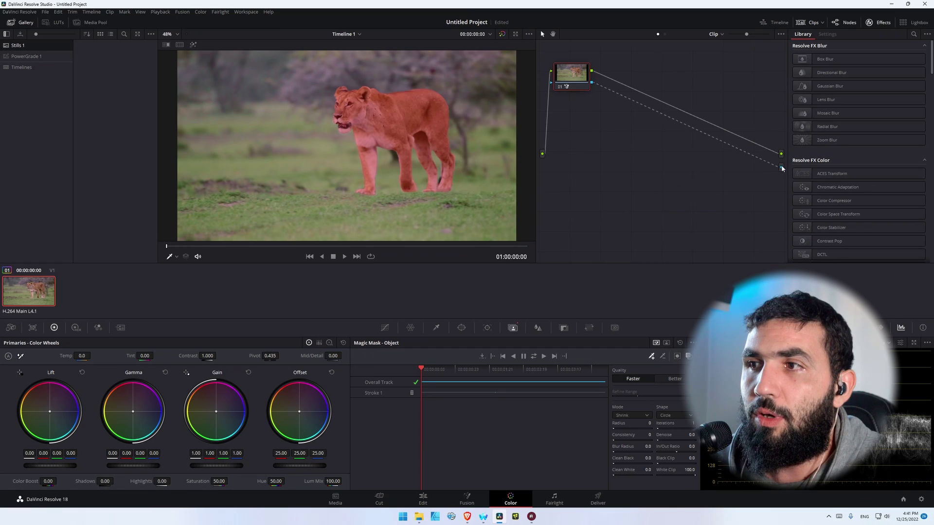
{"action": "left_click", "coordinate": [423, 499]}
{"action": "left_click_drag", "start_coordinate": [385, 299], "coordinate": [314, 300]}
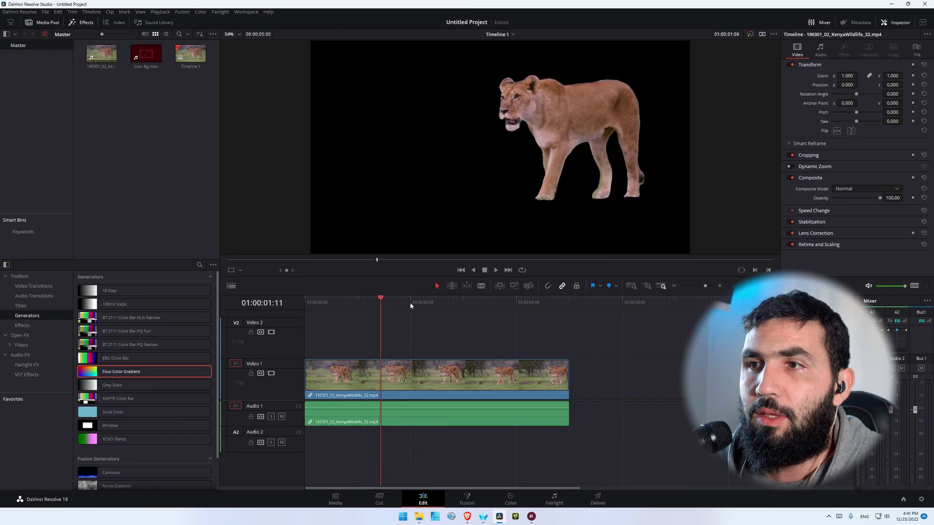
Step: On the Deliver page, set QuickTime format, GoPro CineForm RGB 16-bit codec, with alpha exported
{"action": "left_click", "coordinate": [599, 502]}
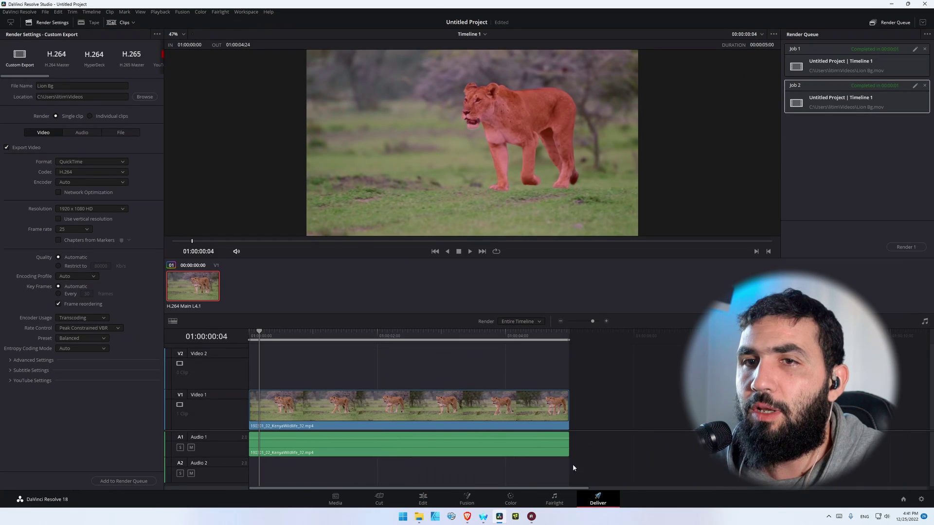
{"action": "left_click", "coordinate": [91, 162]}
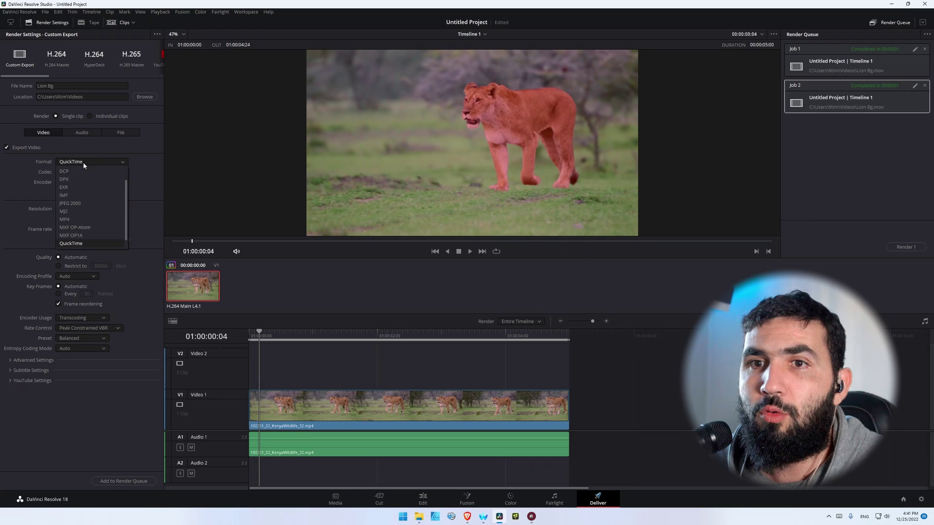
{"action": "left_click", "coordinate": [142, 171]}
{"action": "left_click", "coordinate": [84, 173]}
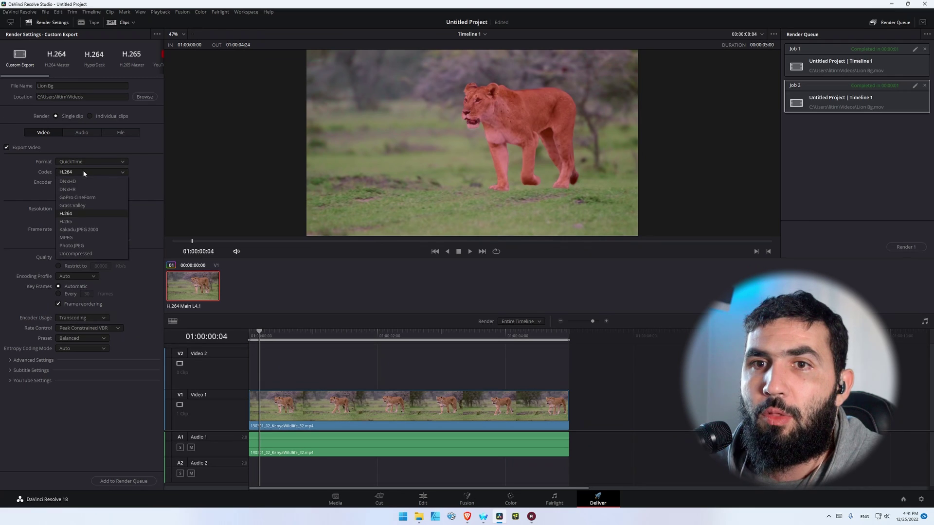
{"action": "left_click", "coordinate": [83, 197]}
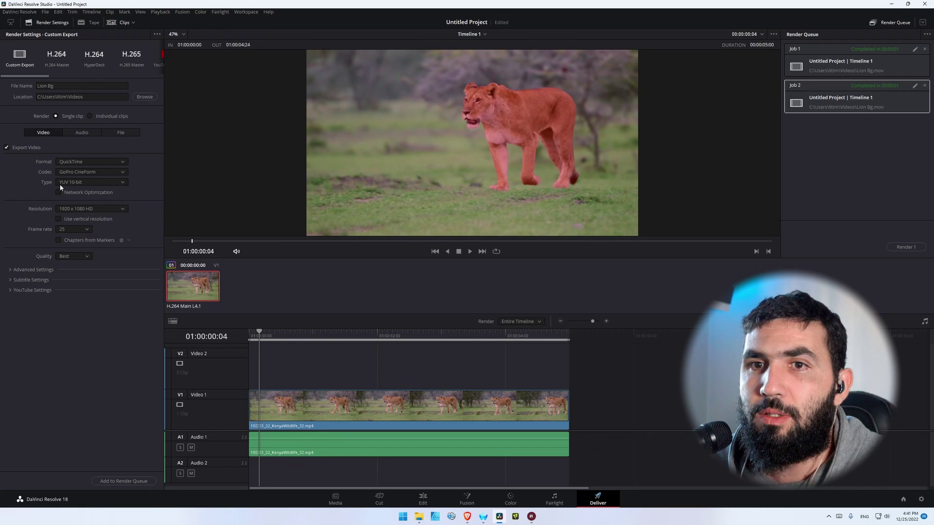
{"action": "left_click", "coordinate": [69, 183]}
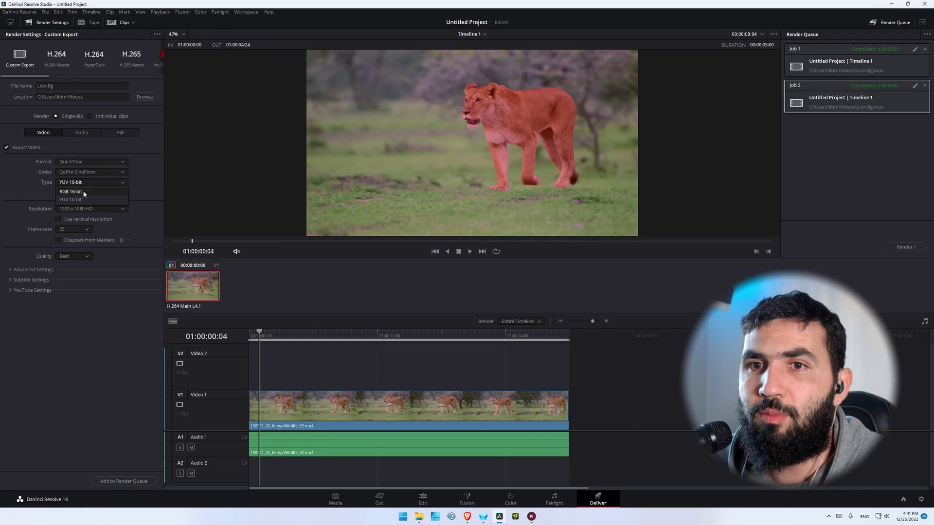
{"action": "left_click", "coordinate": [84, 191]}
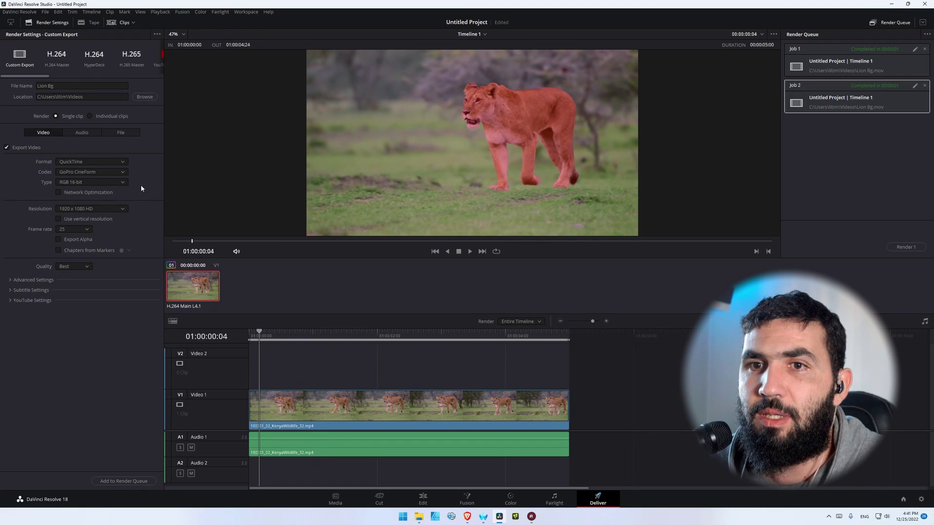
{"action": "left_click", "coordinate": [59, 241]}
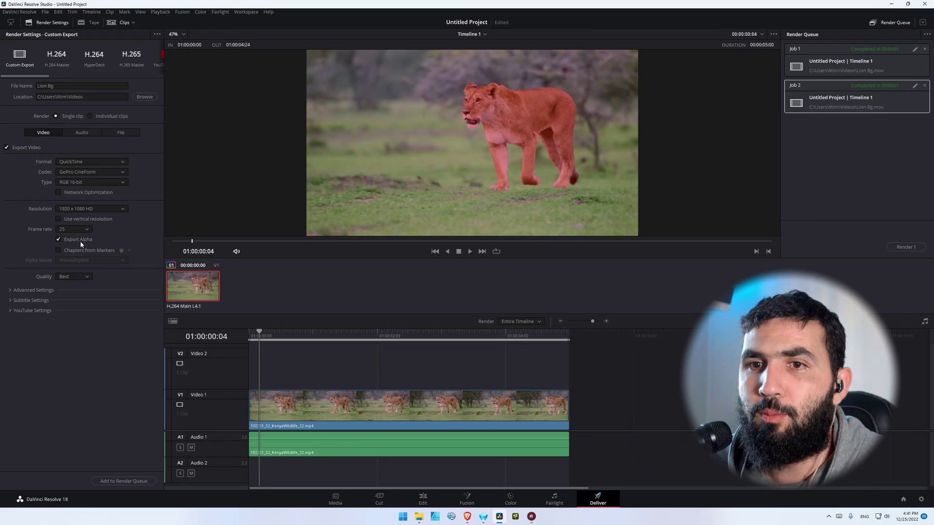
Step: Queue and render the job to Lion Bg.mov, then return to the Edit page
{"action": "left_click", "coordinate": [114, 481]}
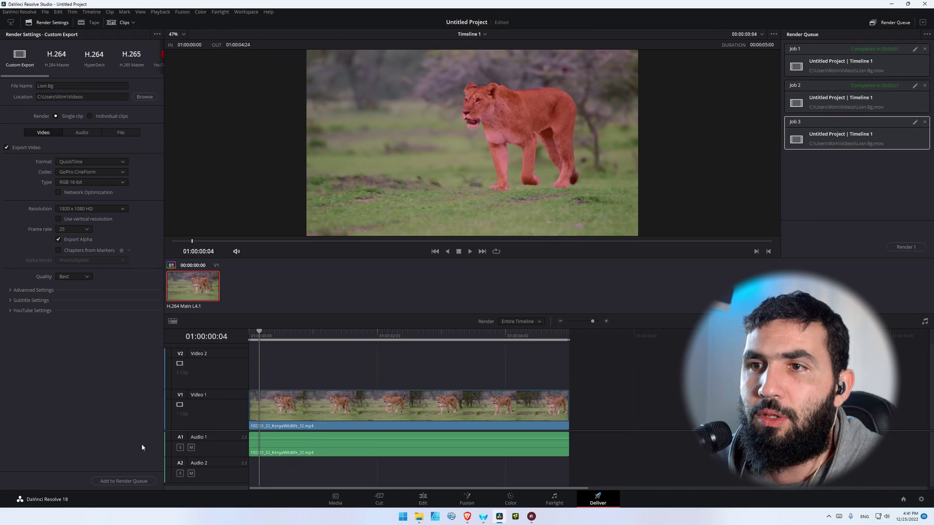
{"action": "left_click", "coordinate": [906, 248]}
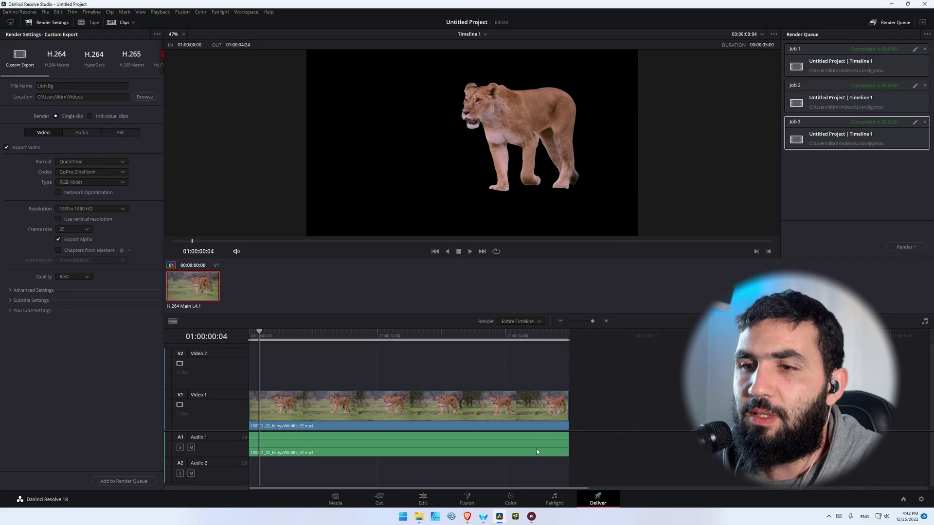
{"action": "left_click", "coordinate": [423, 499]}
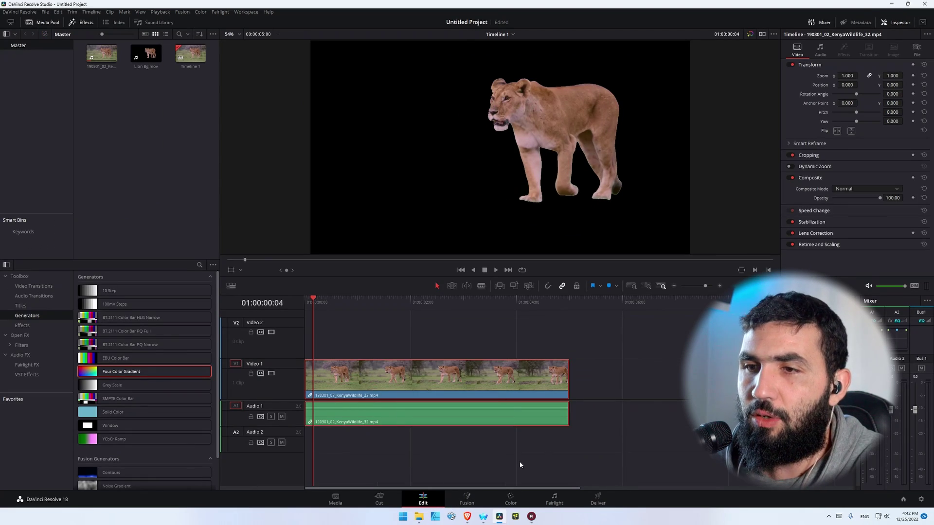
Step: Swap the original clip for Lion Bg.mov over a Four Color Gradient and play it back
{"action": "key", "text": "Delete"}
{"action": "left_click", "coordinate": [419, 517]}
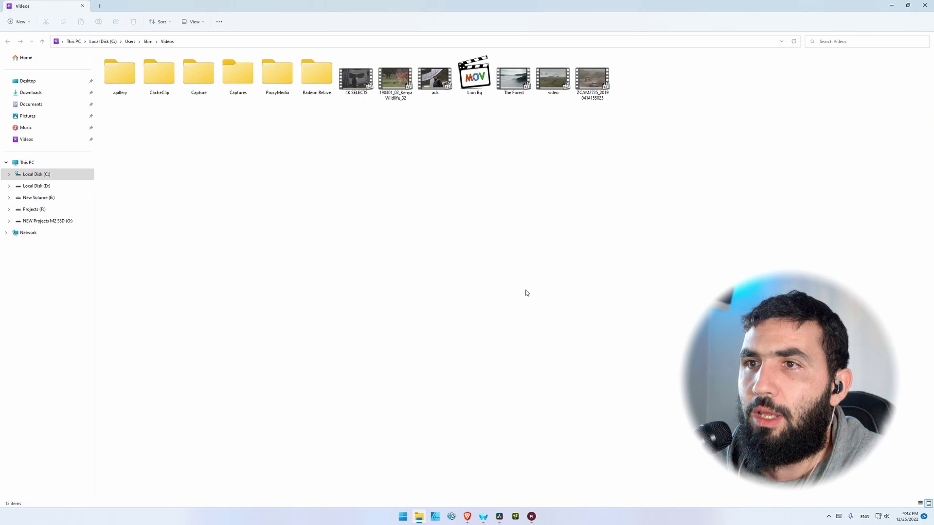
{"action": "mouse_move", "coordinate": [474, 79]}
{"action": "left_mouse_down"}
{"action": "mouse_move", "coordinate": [488, 490]}
{"action": "mouse_move", "coordinate": [333, 375]}
{"action": "mouse_move", "coordinate": [331, 338]}
{"action": "left_mouse_up"}
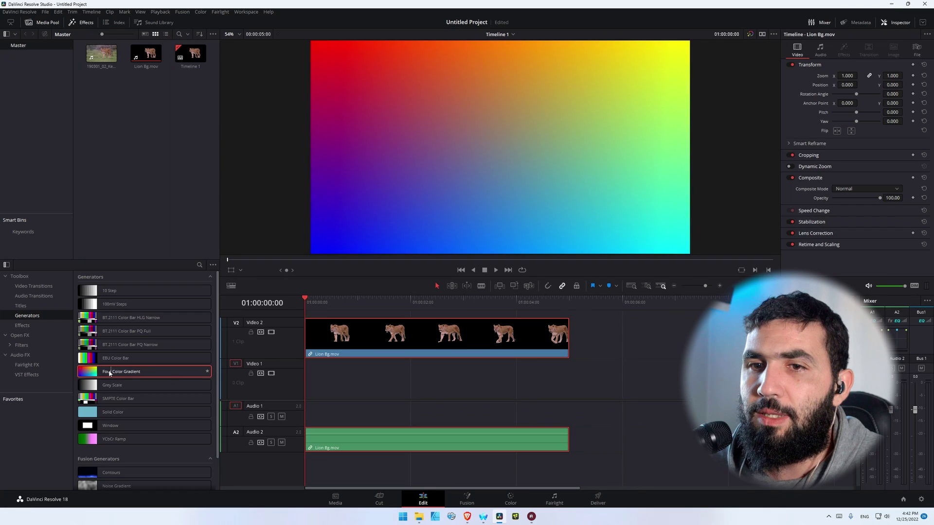
{"action": "left_click_drag", "start_coordinate": [144, 371], "coordinate": [334, 378]}
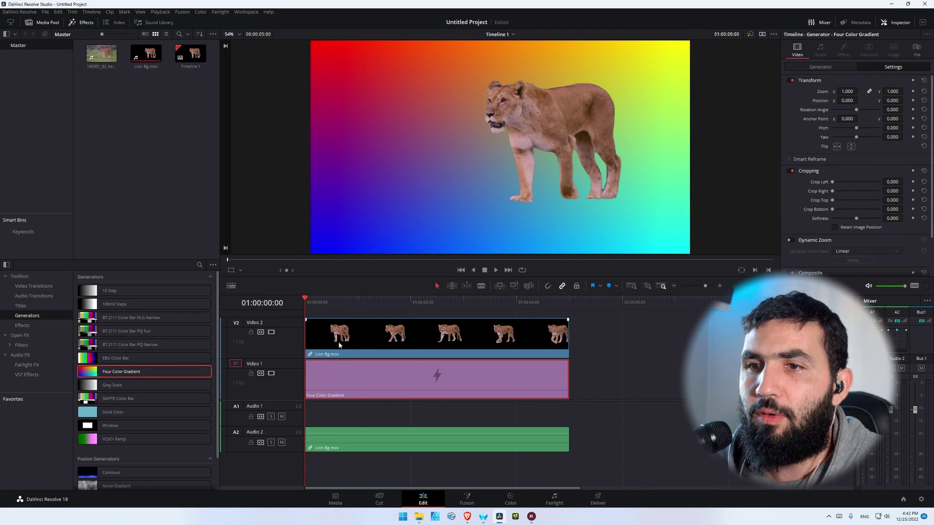
{"action": "key", "text": "space"}
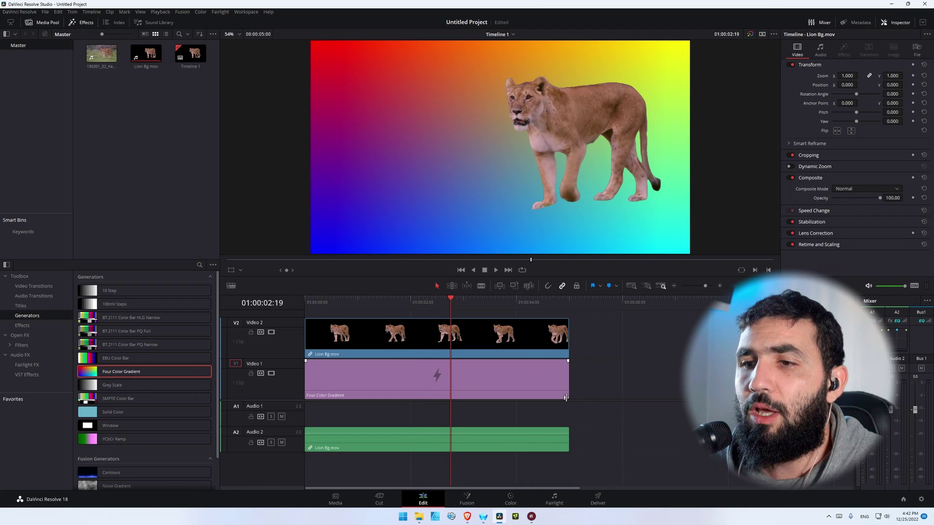
Step: Launch OBS Studio and delete the lioness Media Source from the scene's sources
{"action": "left_click", "coordinate": [402, 517]}
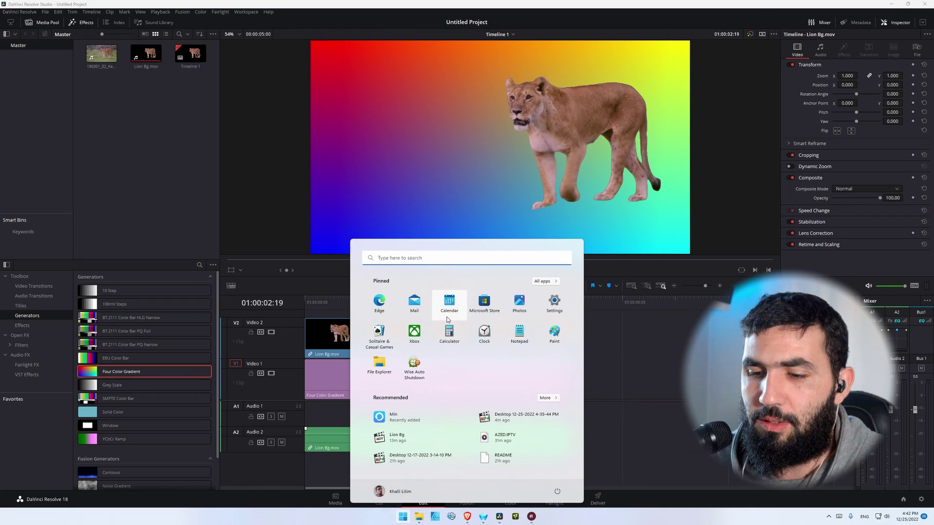
{"action": "type", "text": "obs"}
{"action": "left_click", "coordinate": [447, 317]}
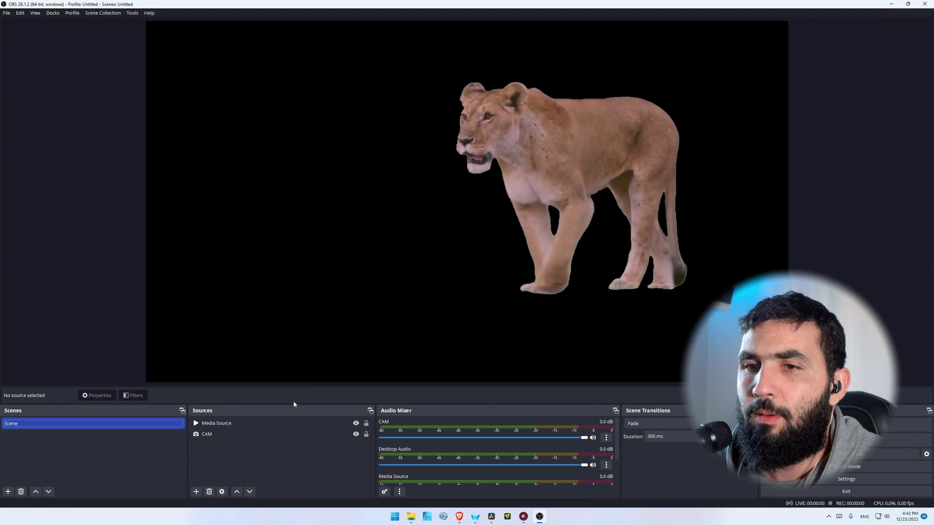
{"action": "left_click", "coordinate": [249, 423]}
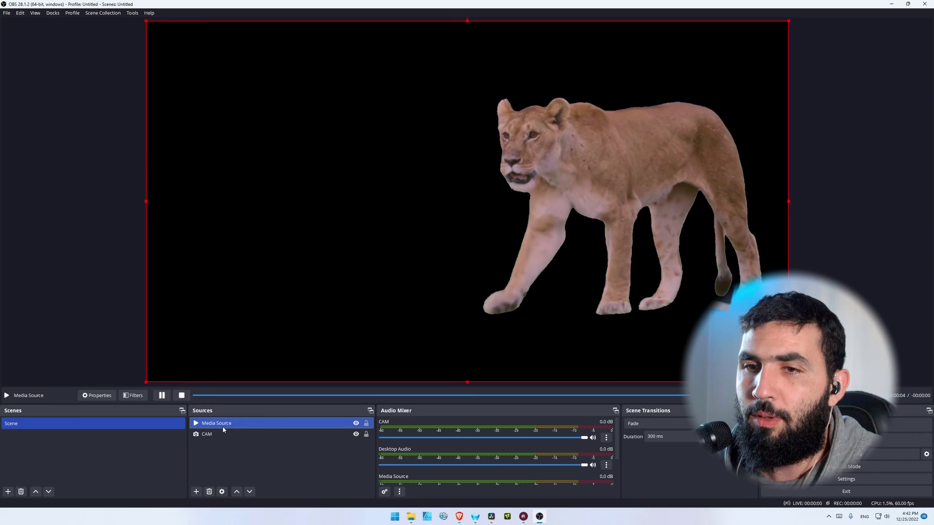
{"action": "key", "text": "Delete"}
Step: Confirm the deletion and create a new Media Source in the scene
{"action": "left_click", "coordinate": [495, 264]}
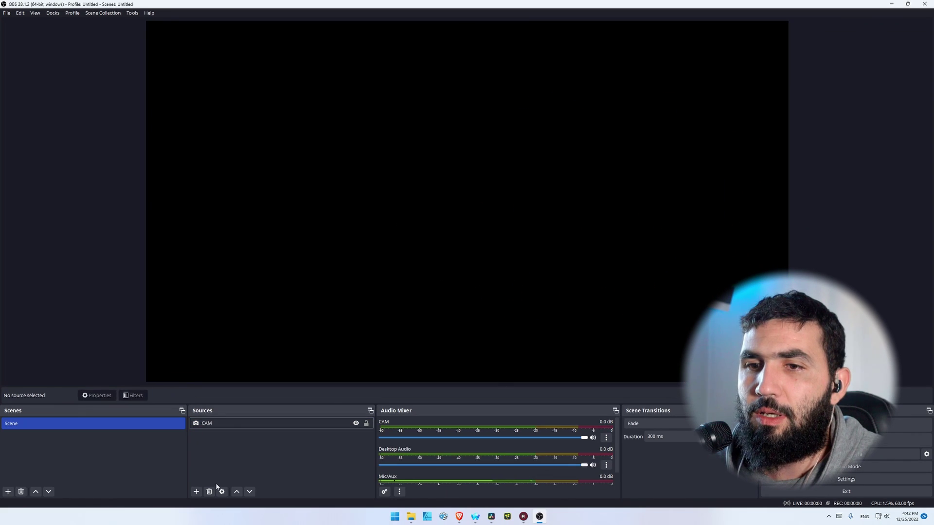
{"action": "left_click", "coordinate": [197, 491]}
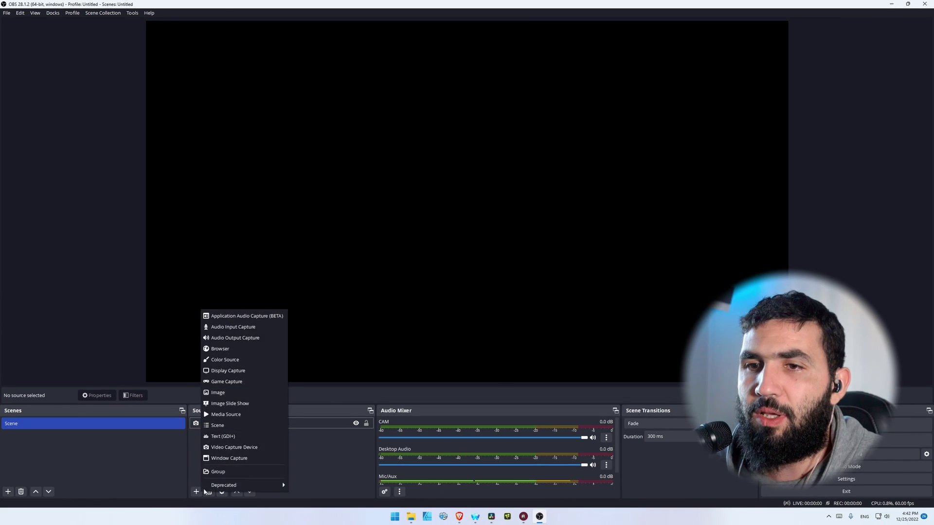
{"action": "left_click", "coordinate": [230, 415]}
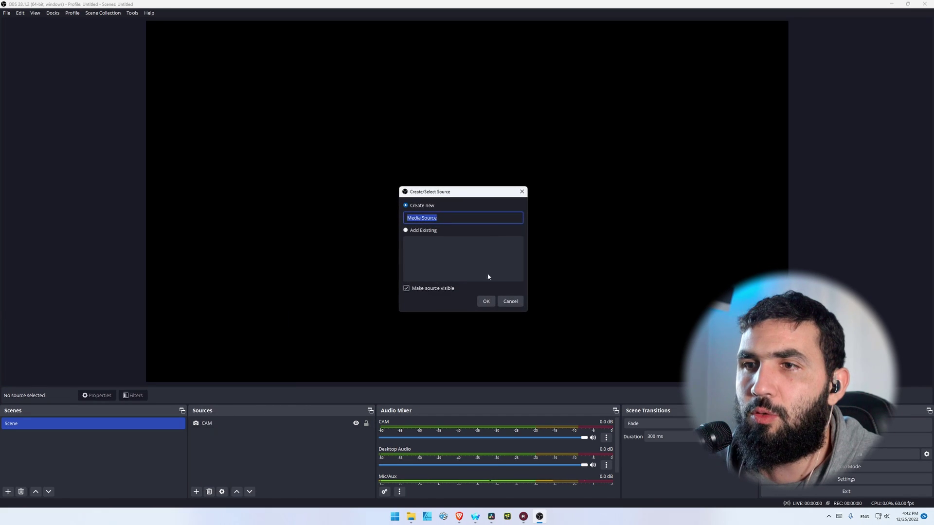
{"action": "left_click", "coordinate": [486, 301]}
Step: Load Lion Bg from the Videos folder into the media source and accept its properties
{"action": "left_click", "coordinate": [565, 271]}
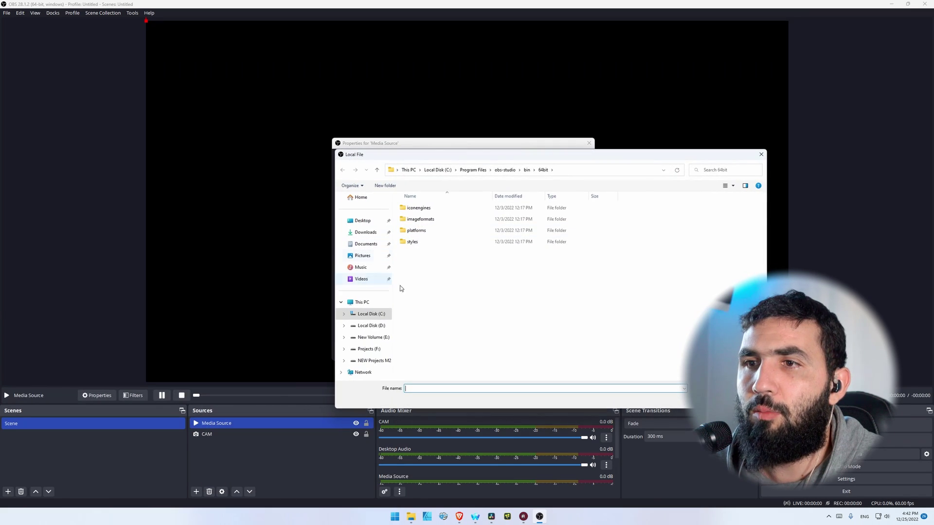
{"action": "left_click", "coordinate": [361, 278]}
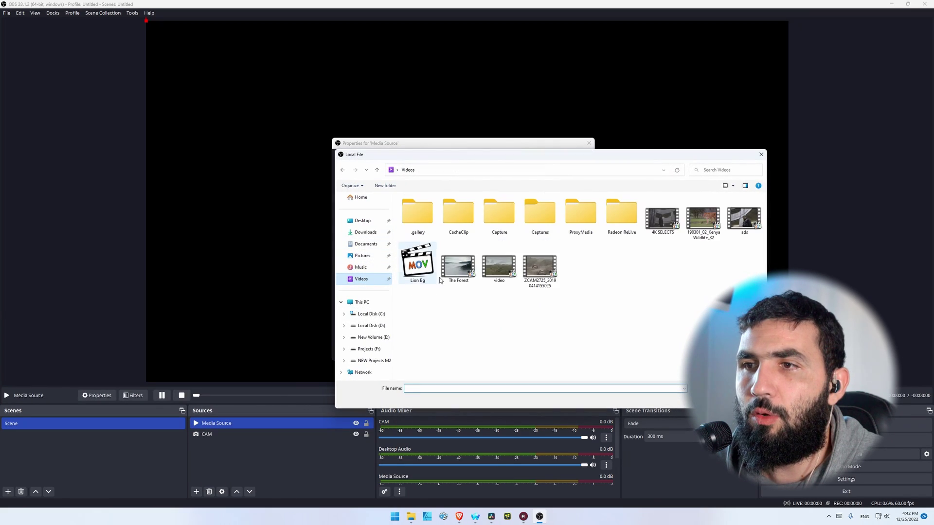
{"action": "double_click", "coordinate": [417, 263]}
{"action": "left_click", "coordinate": [553, 349]}
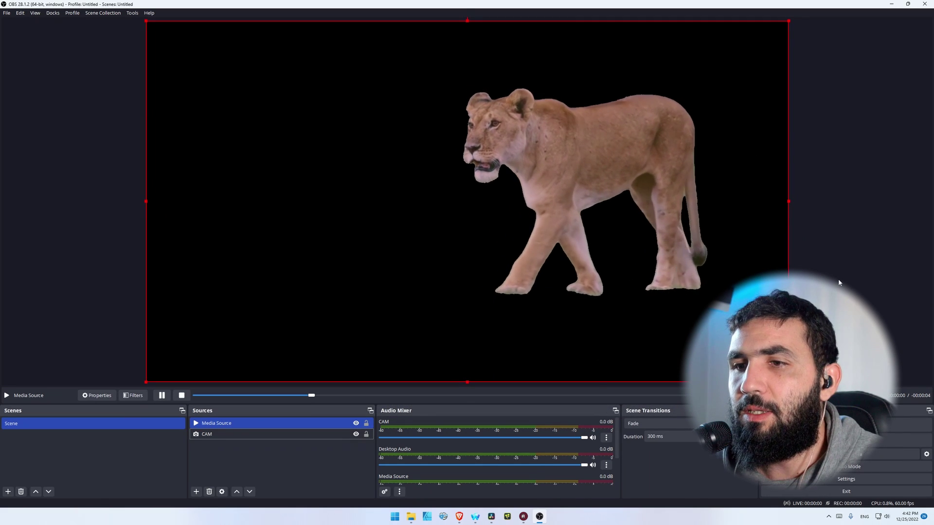